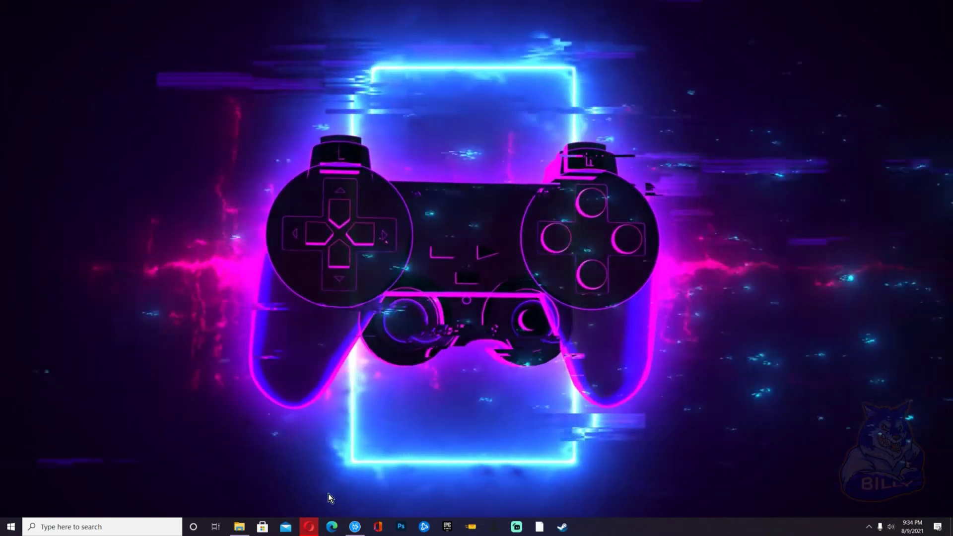
# Bring up the Instagram feed in Opera, browse it, and open then dismiss the #videogaming post's options.
pyautogui.click(310, 528)
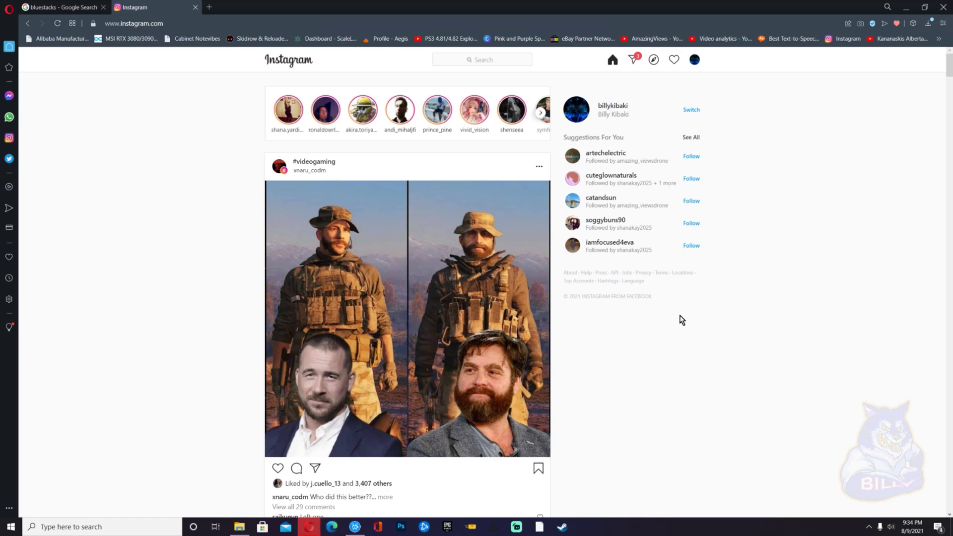
pyautogui.click(695, 60)
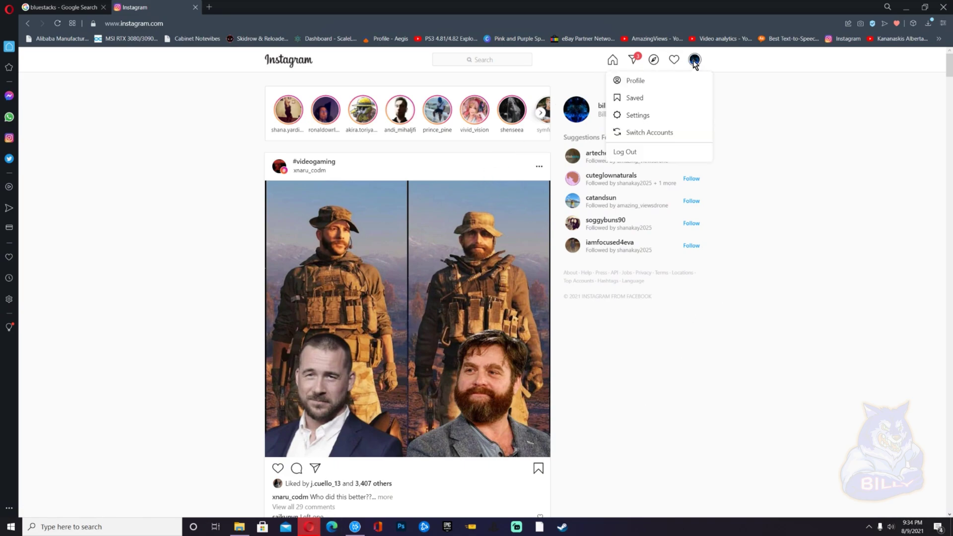
pyautogui.click(814, 178)
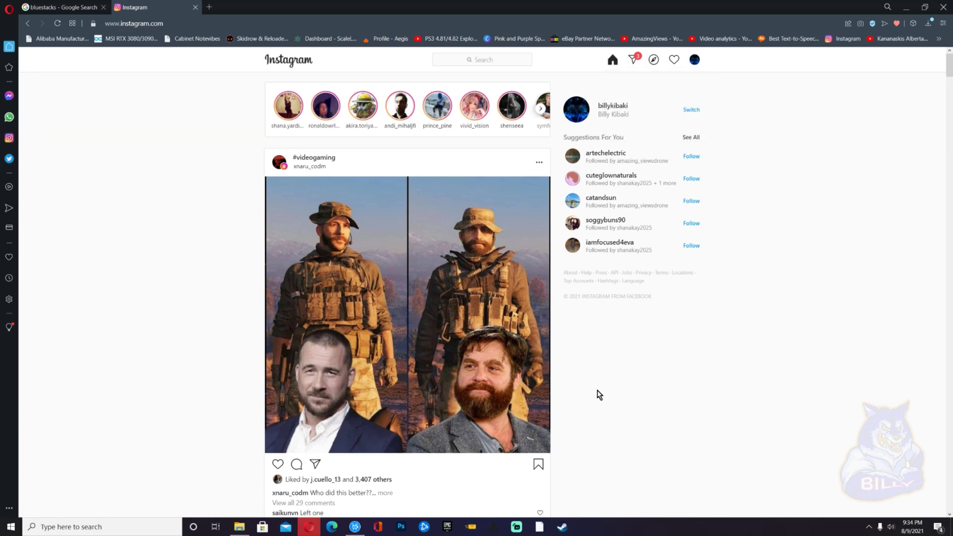
pyautogui.scroll(-3, 395, 455)
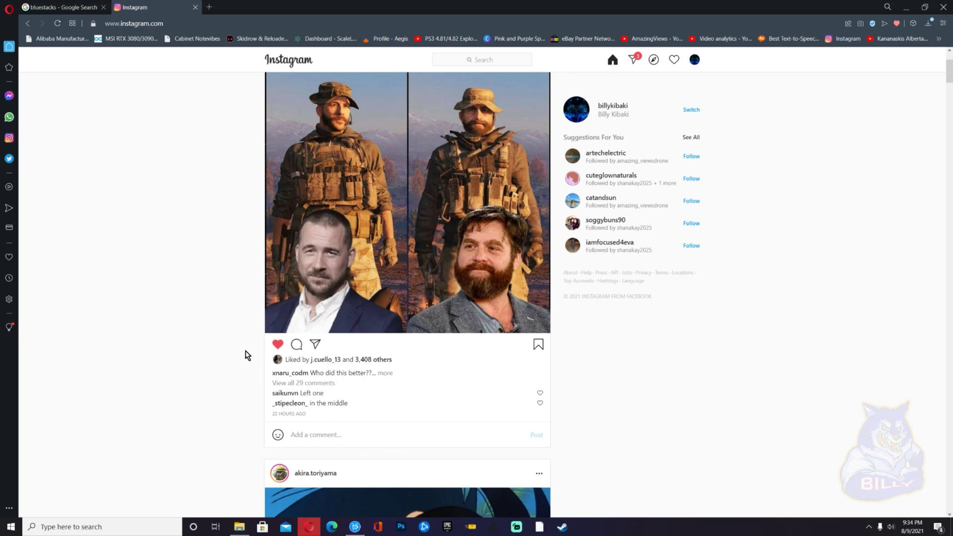
pyautogui.scroll(3, 539, 212)
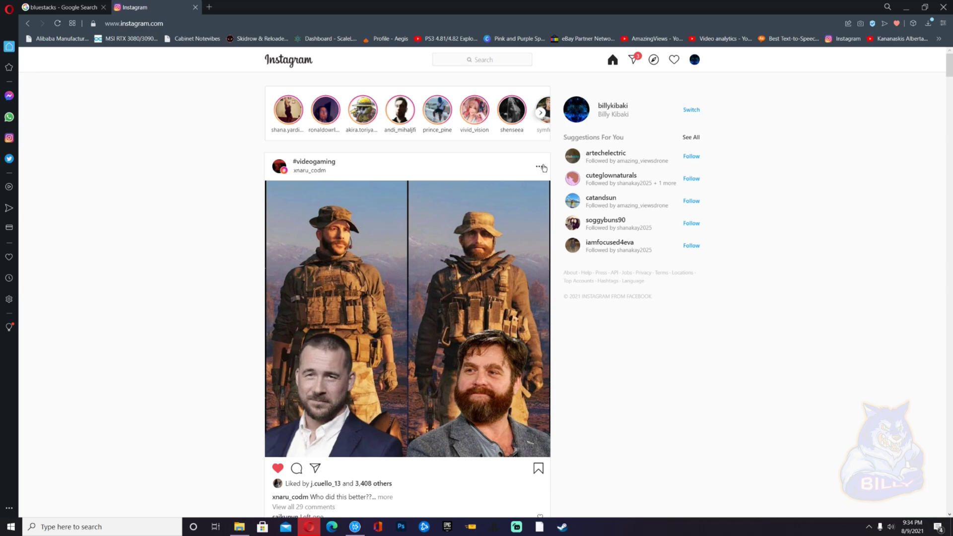
pyautogui.click(541, 167)
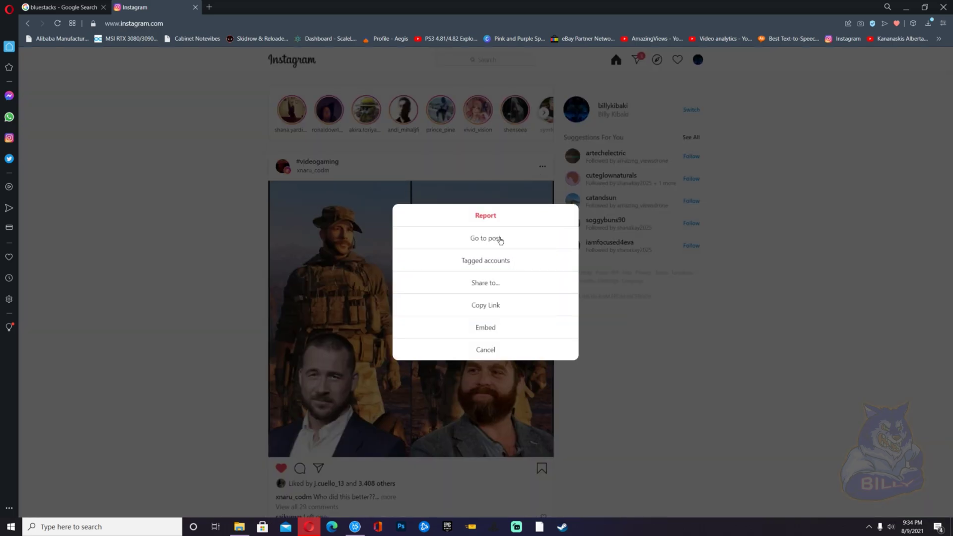
pyautogui.click(152, 287)
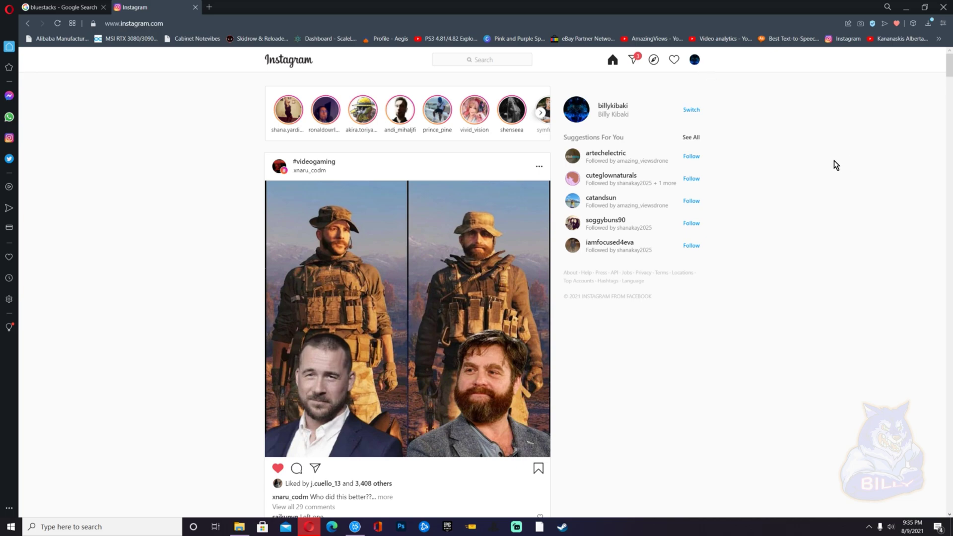
# Switch to the 'bluestacks - Google Search' tab to view the results.
pyautogui.click(50, 10)
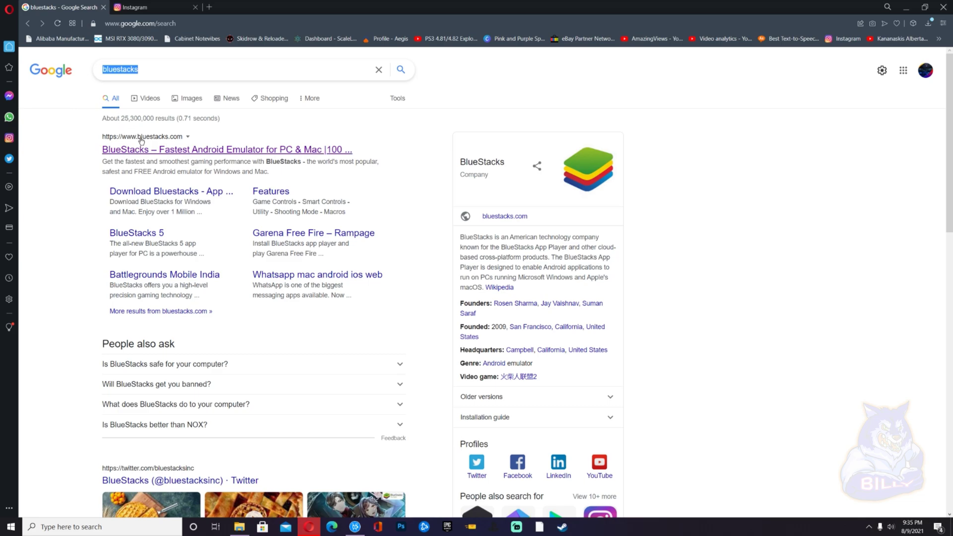
# Download the BlueStacks 5 installer from the official bluestacks.com site and save it.
pyautogui.click(138, 155)
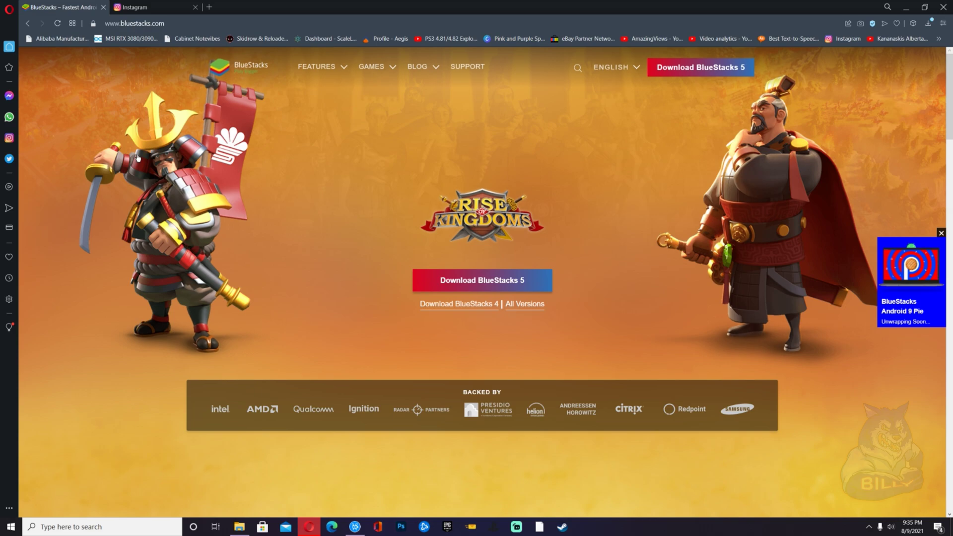
pyautogui.click(502, 287)
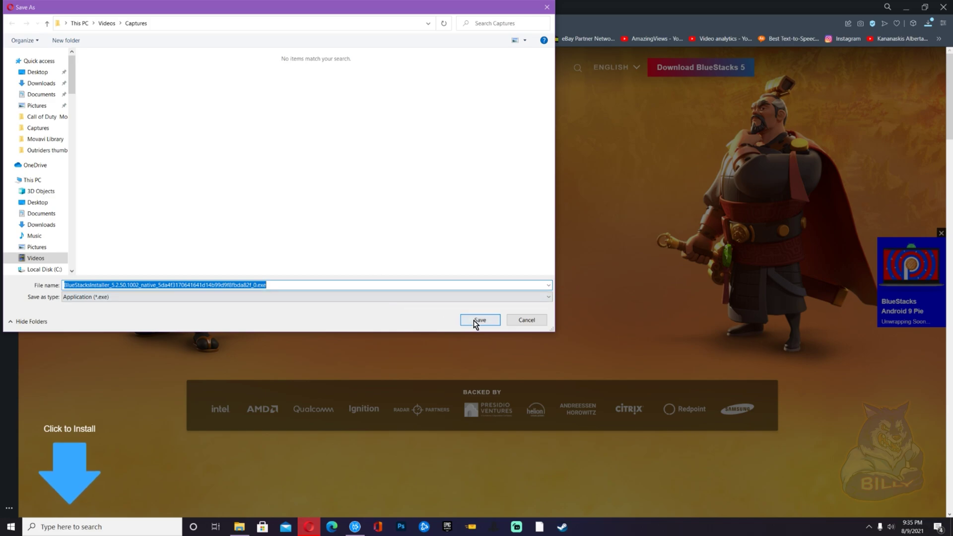
pyautogui.click(474, 320)
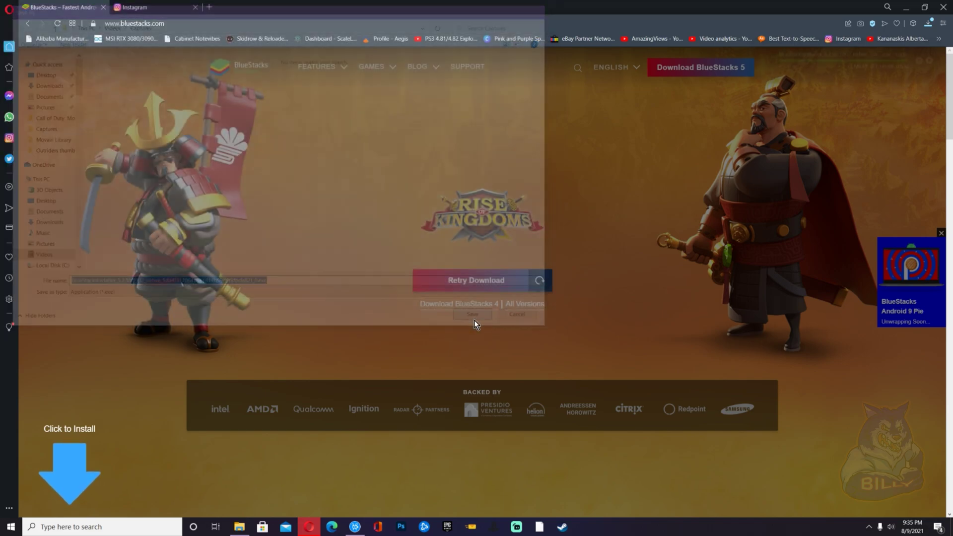
# Run the downloaded BlueStacks installer from its folder, allow changes, and install BlueStacks 5.
pyautogui.click(932, 62)
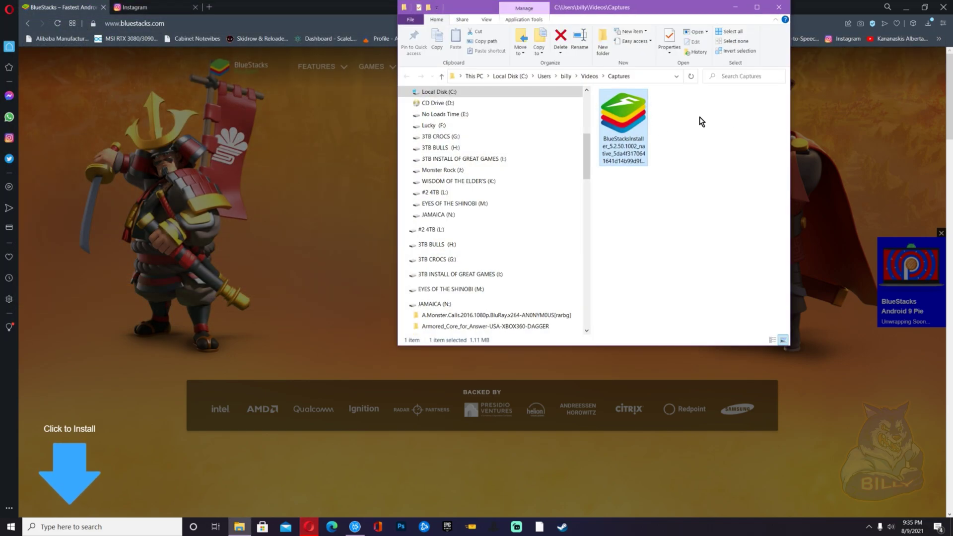
pyautogui.rightClick(626, 129)
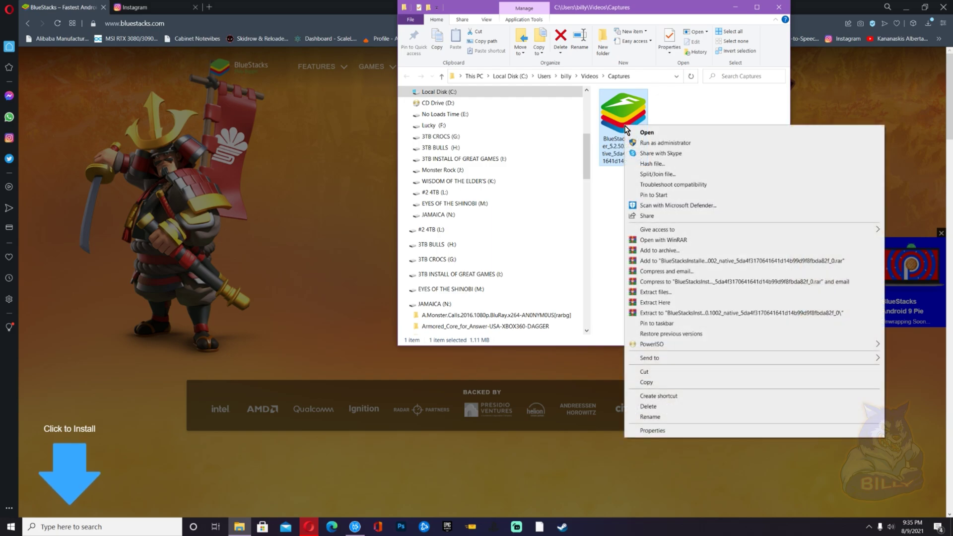
pyautogui.click(648, 132)
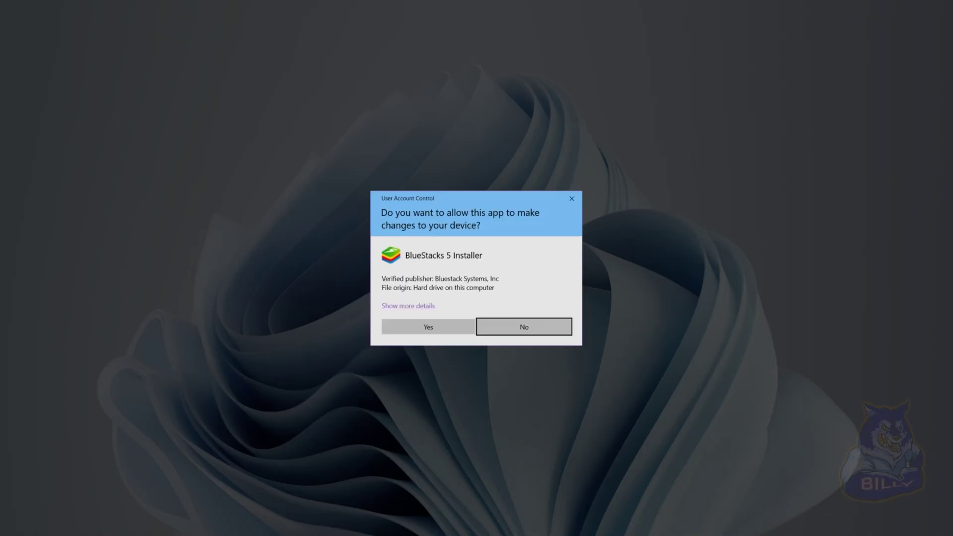
pyautogui.click(449, 328)
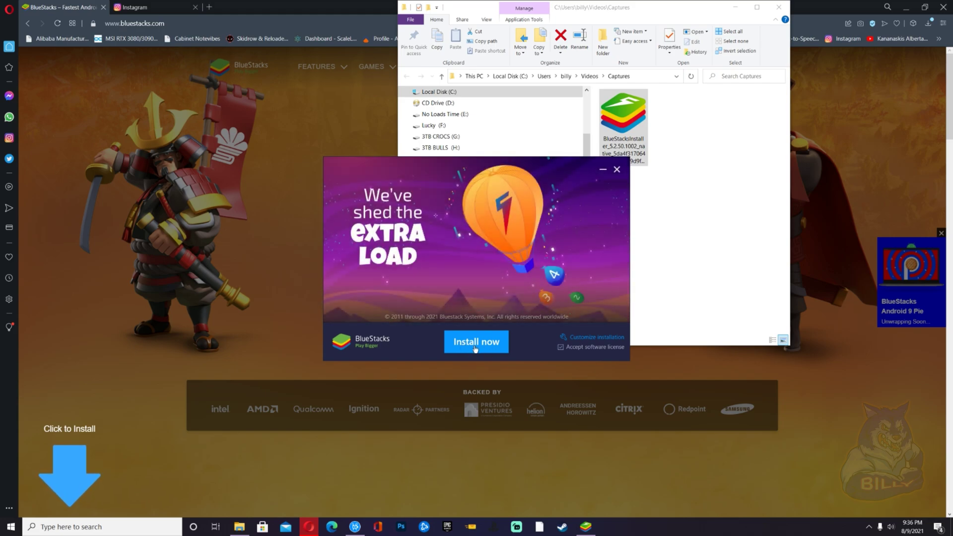
pyautogui.click(474, 347)
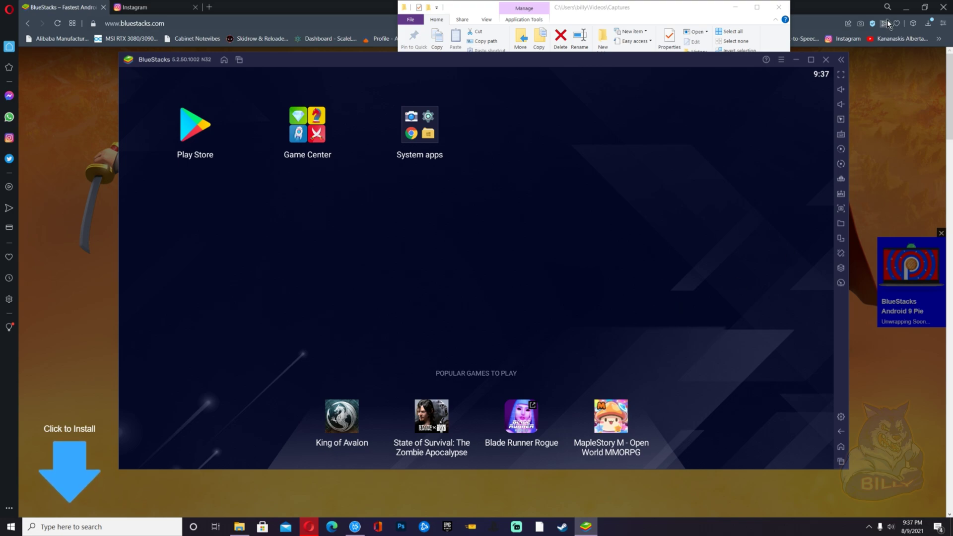
# Clear the desktop, launch Play Store in BlueStacks, and sign in with a Google account e-mail.
pyautogui.click(777, 7)
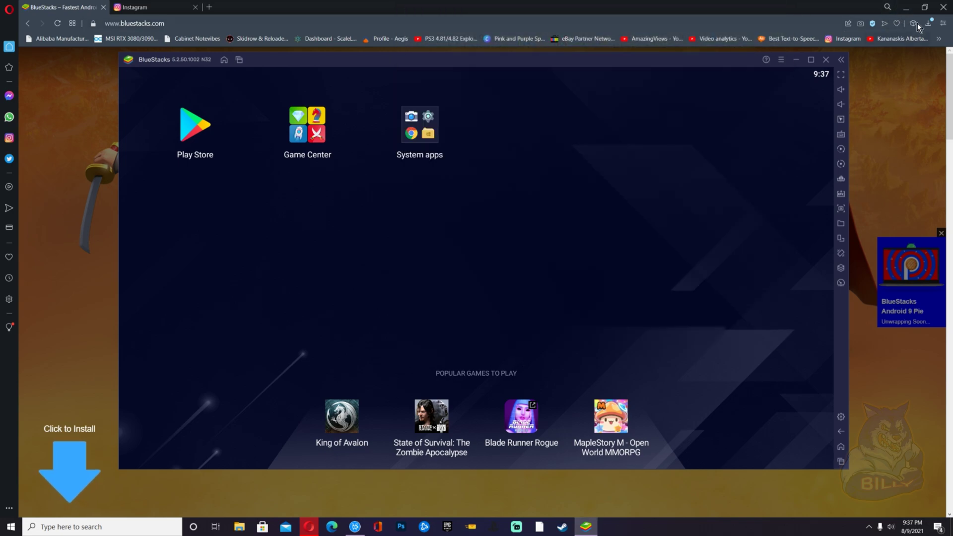
pyautogui.click(906, 7)
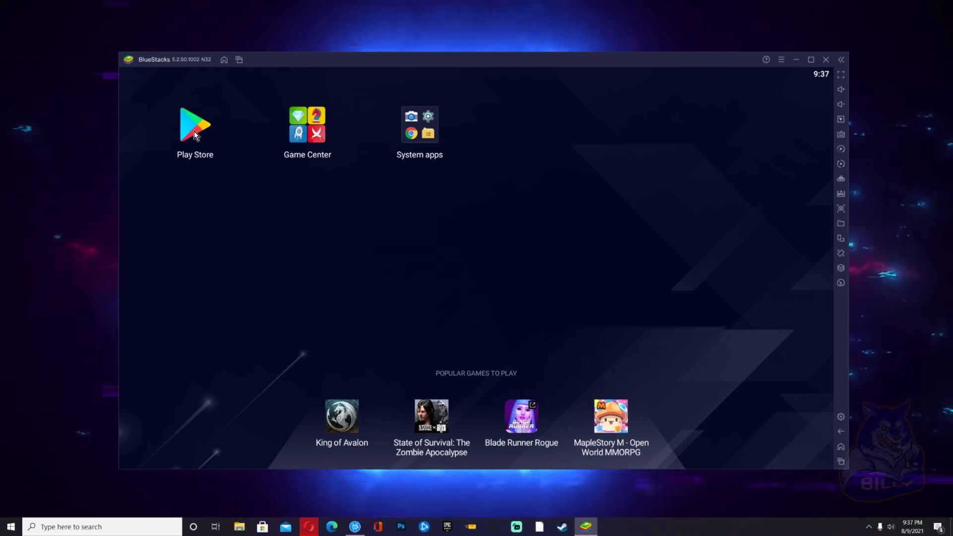
pyautogui.click(207, 123)
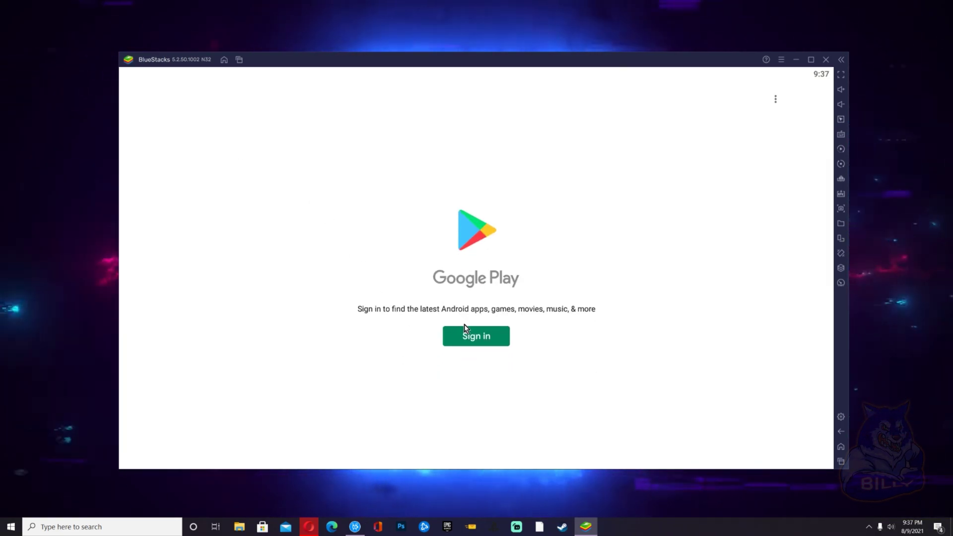
pyautogui.click(480, 343)
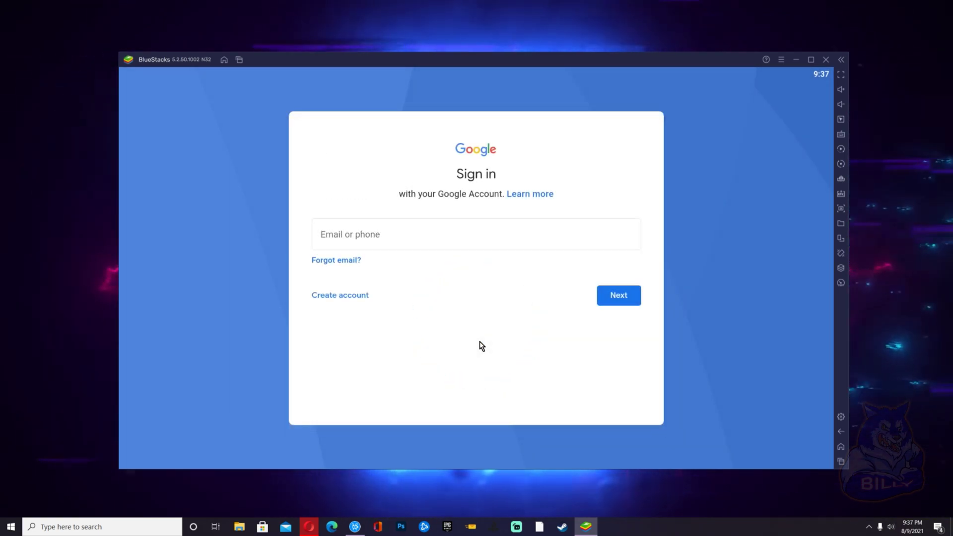
pyautogui.click(439, 234)
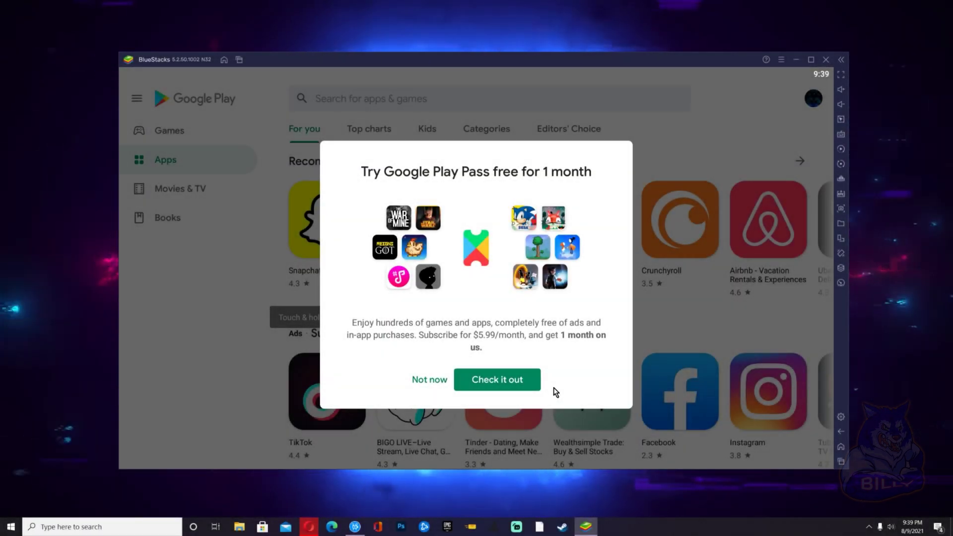
# Decline the Play Pass offer, then install Instagram from Google Play and launch it.
pyautogui.click(430, 382)
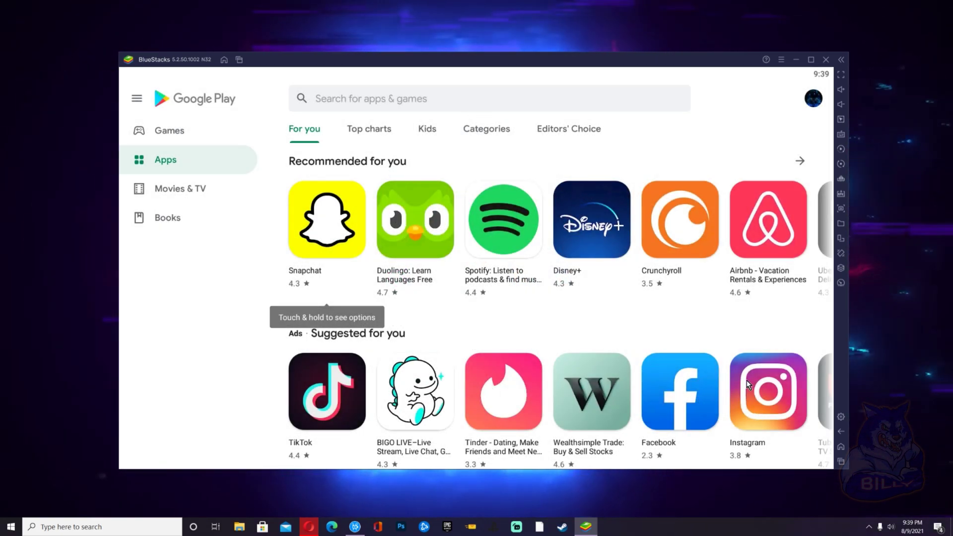
pyautogui.click(762, 401)
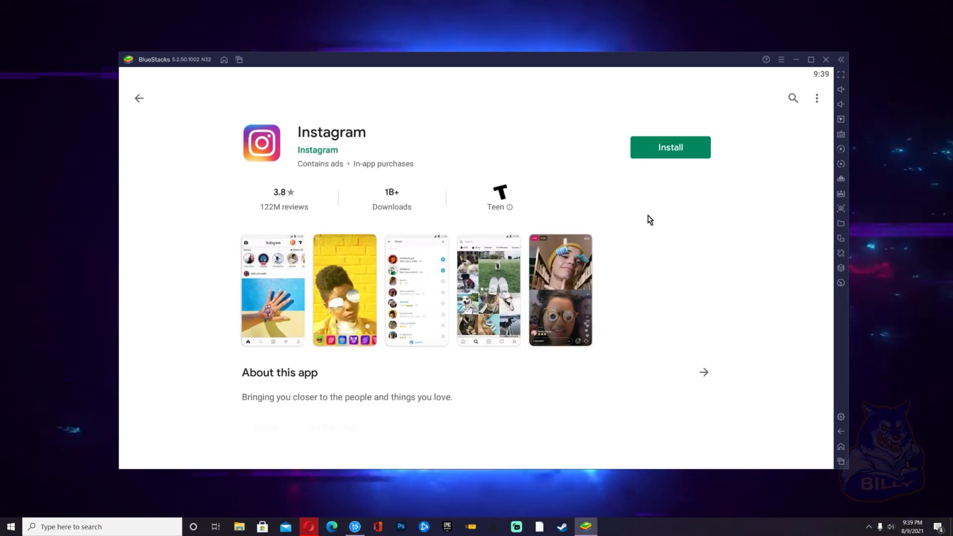
pyautogui.click(681, 153)
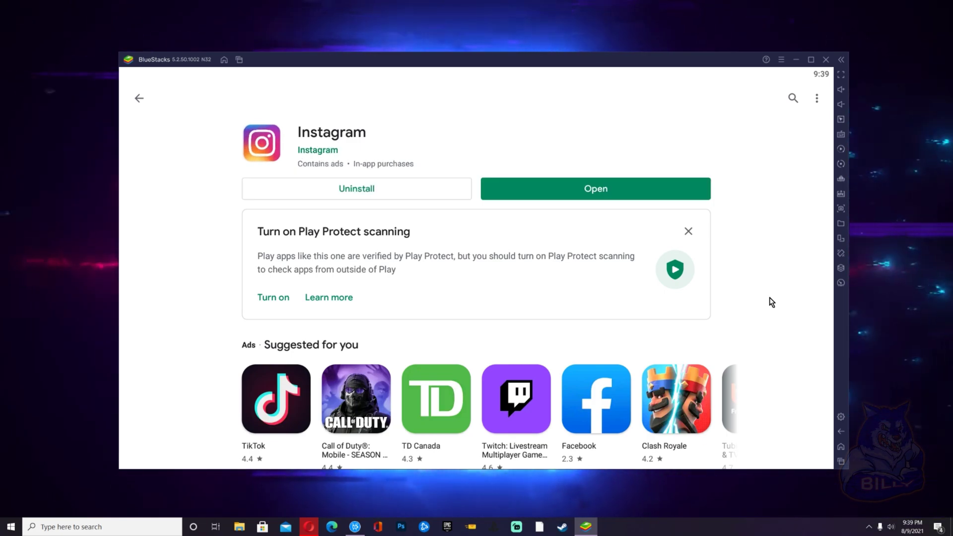
pyautogui.click(604, 192)
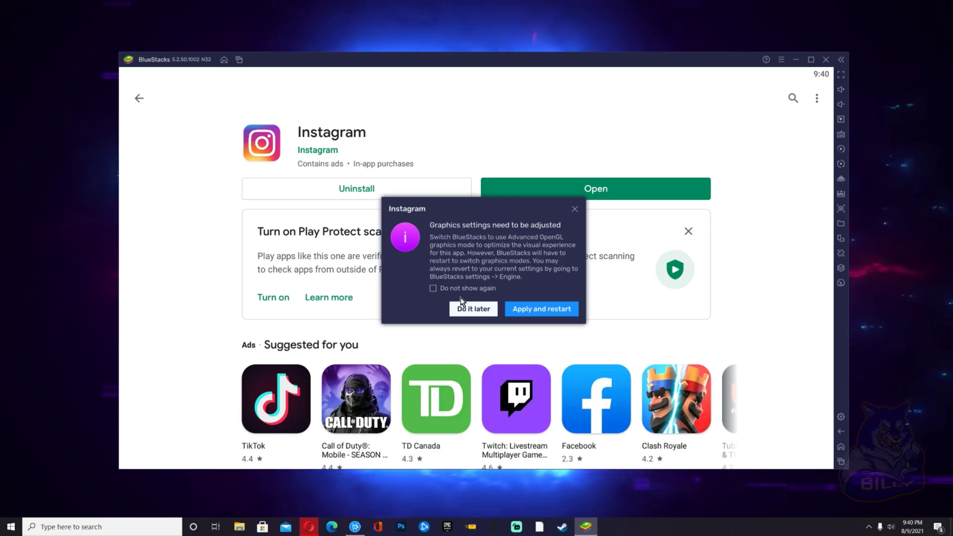
# Suppress the graphics notice permanently and apply the change, restarting BlueStacks.
pyautogui.click(434, 288)
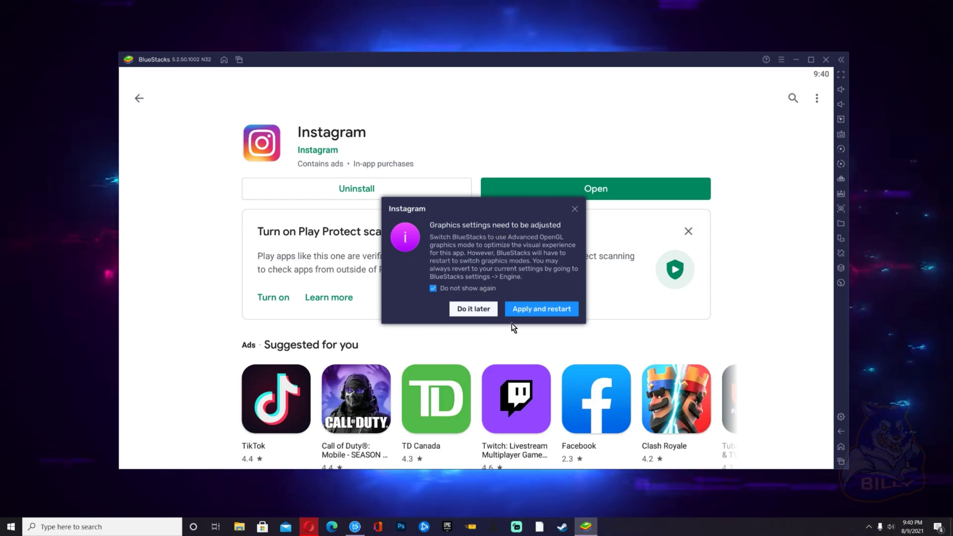
pyautogui.click(552, 312)
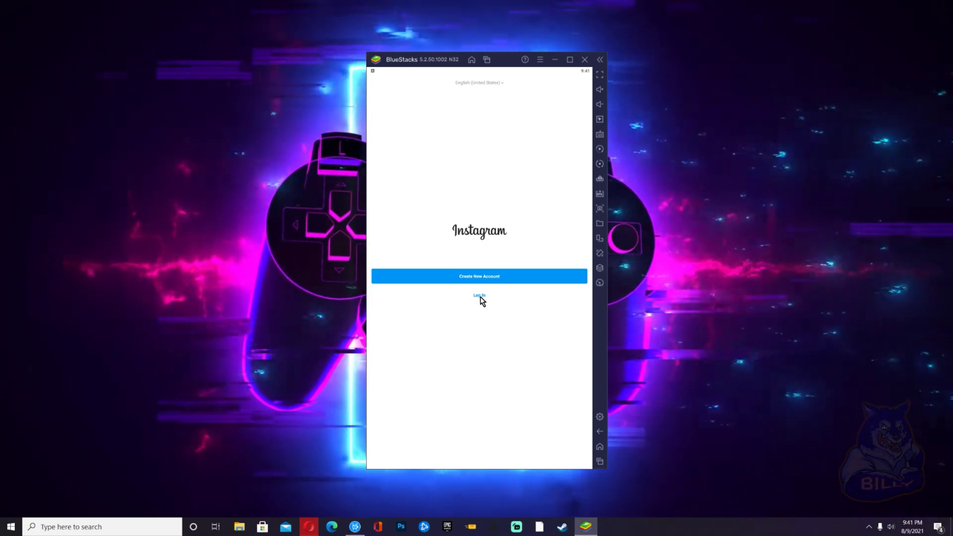
# Log in to Instagram with the account username and password, saving the password to Smart Lock.
pyautogui.click(479, 296)
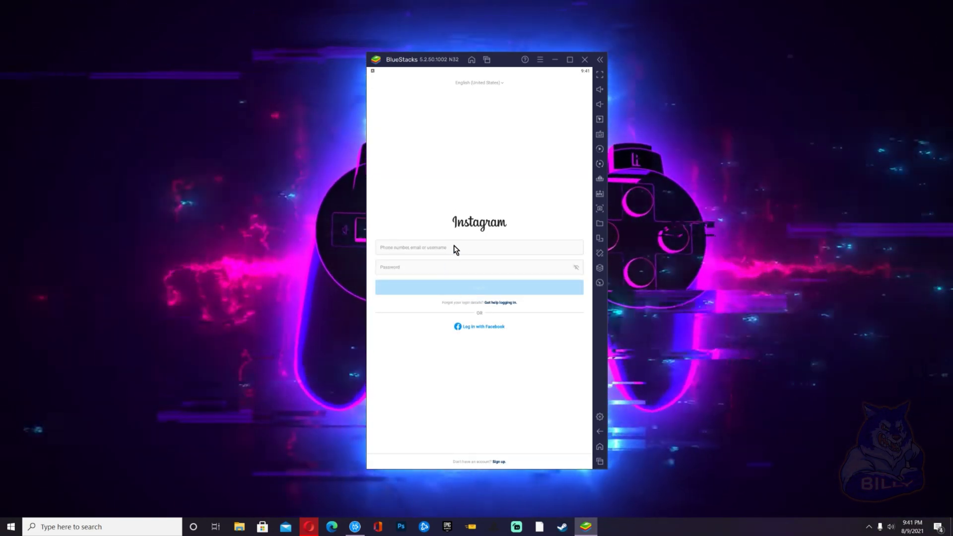
pyautogui.click(454, 246)
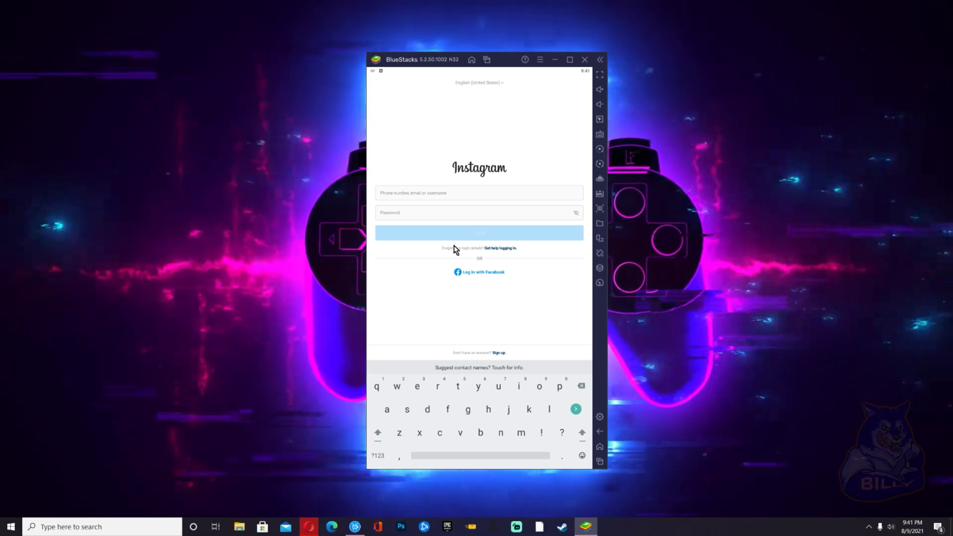
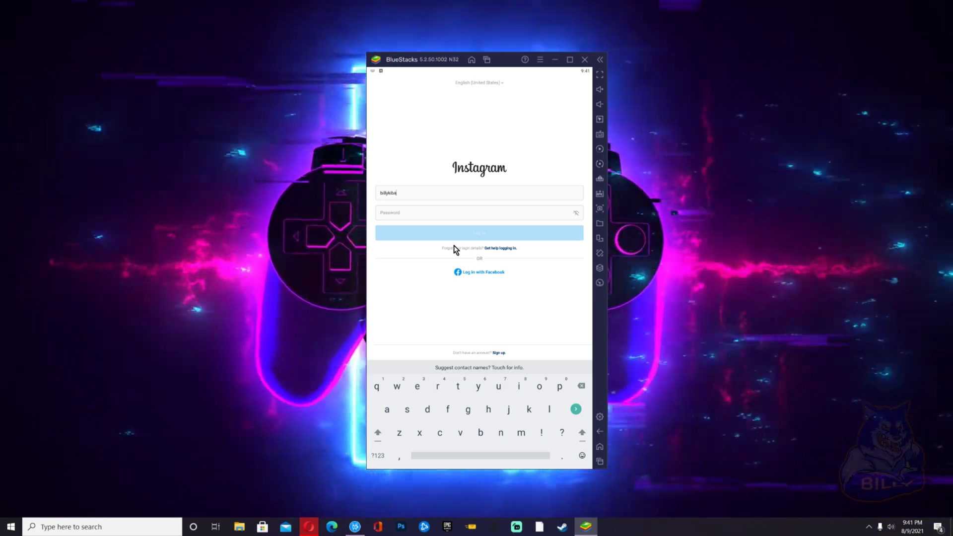
pyautogui.click(466, 216)
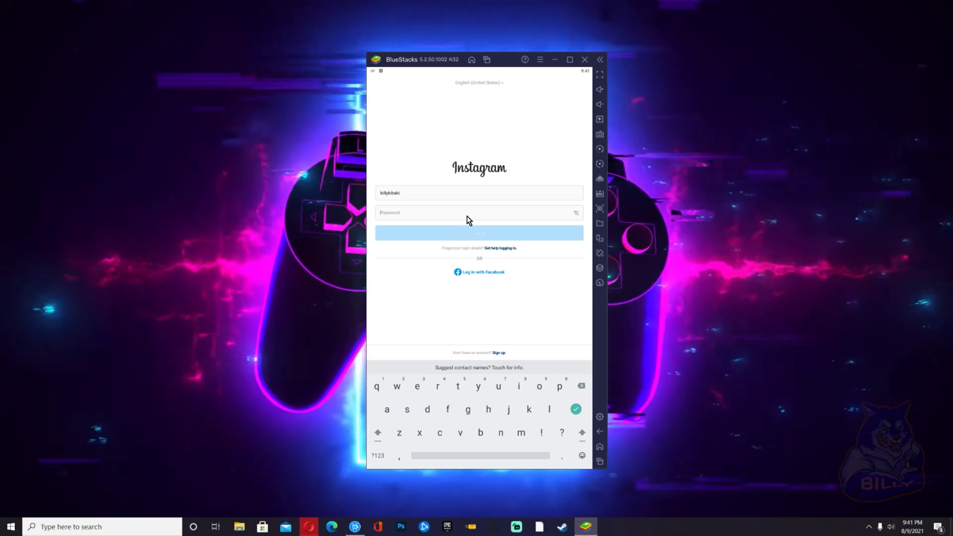
pyautogui.write('********')
pyautogui.press('Return')
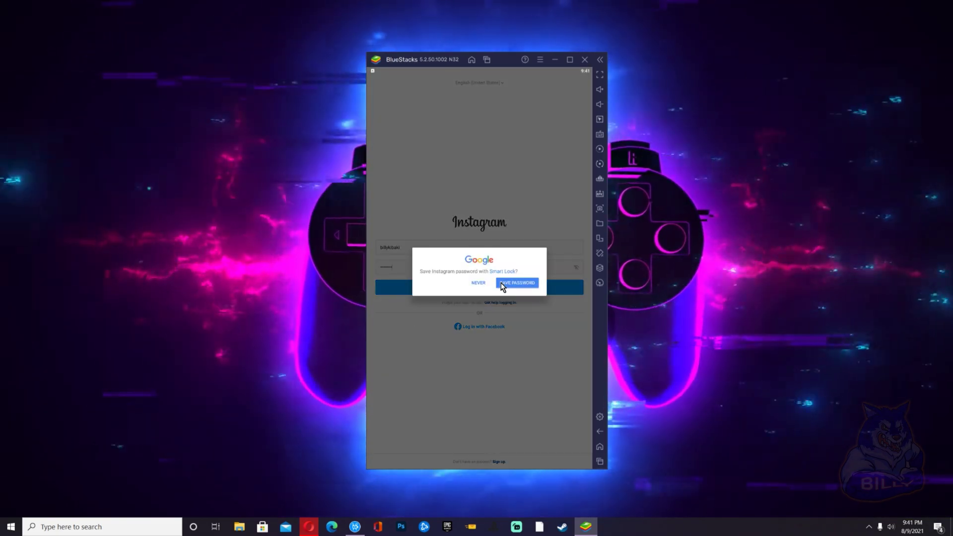
pyautogui.click(513, 284)
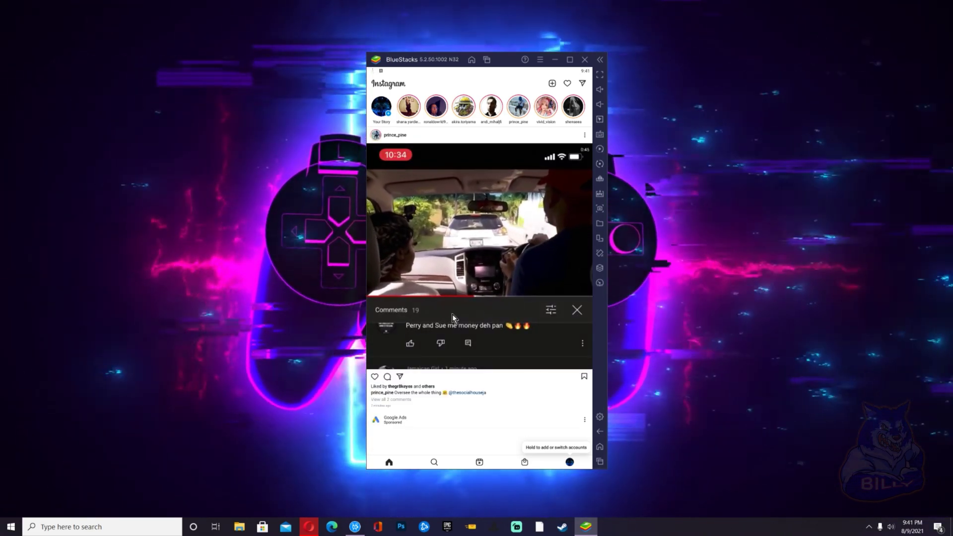
# Maximize BlueStacks, start a new Instagram post, and allow access to photos and media.
pyautogui.click(572, 61)
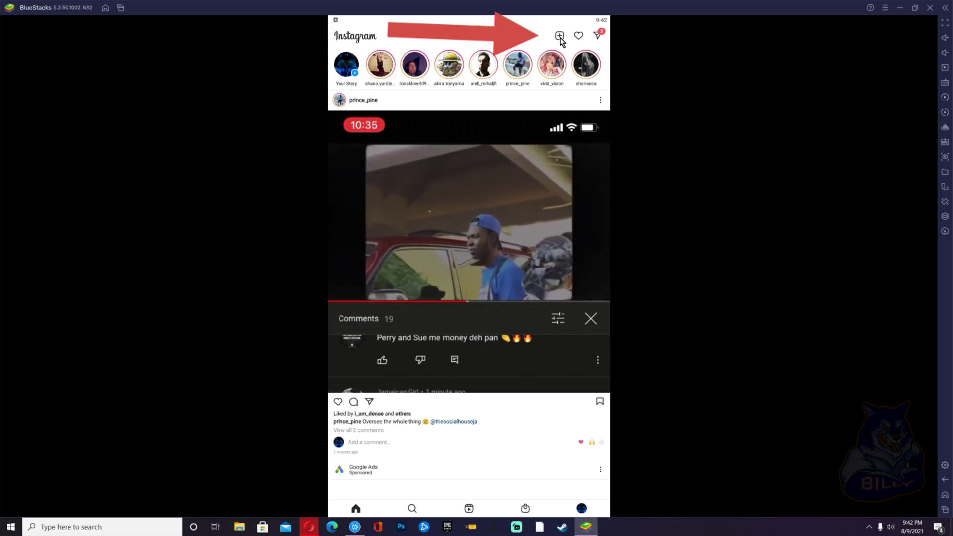
pyautogui.click(559, 36)
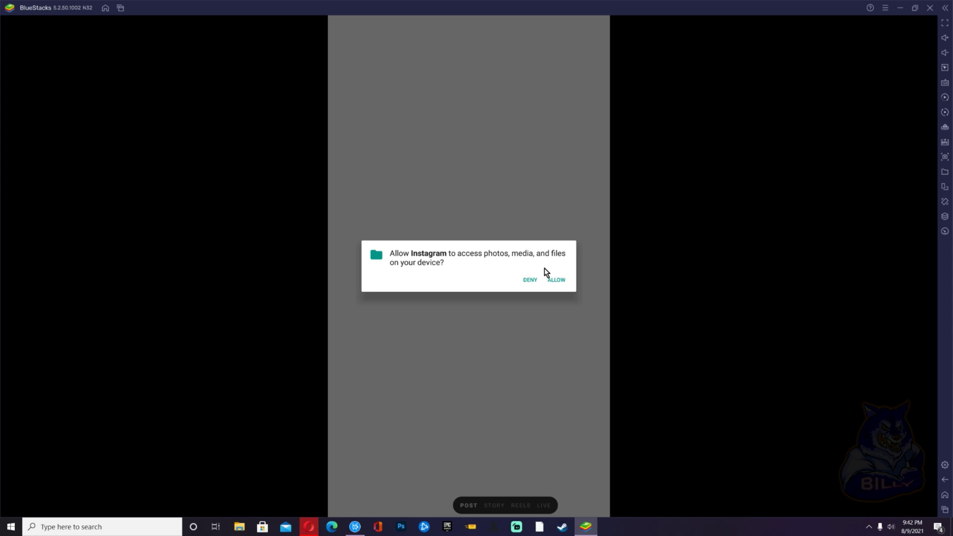
pyautogui.click(558, 281)
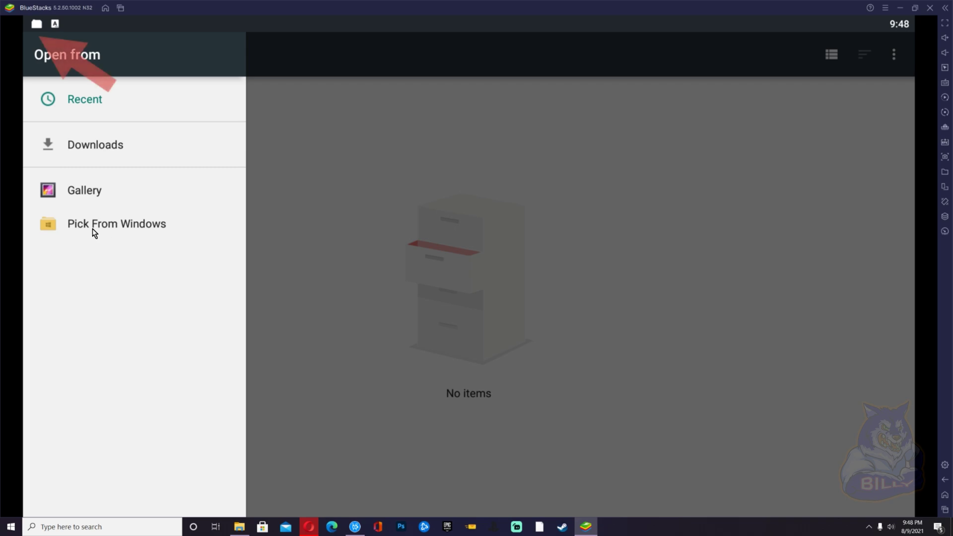
# Pull down the Android notification shade to see Media Manager's import notice.
pyautogui.click(36, 25)
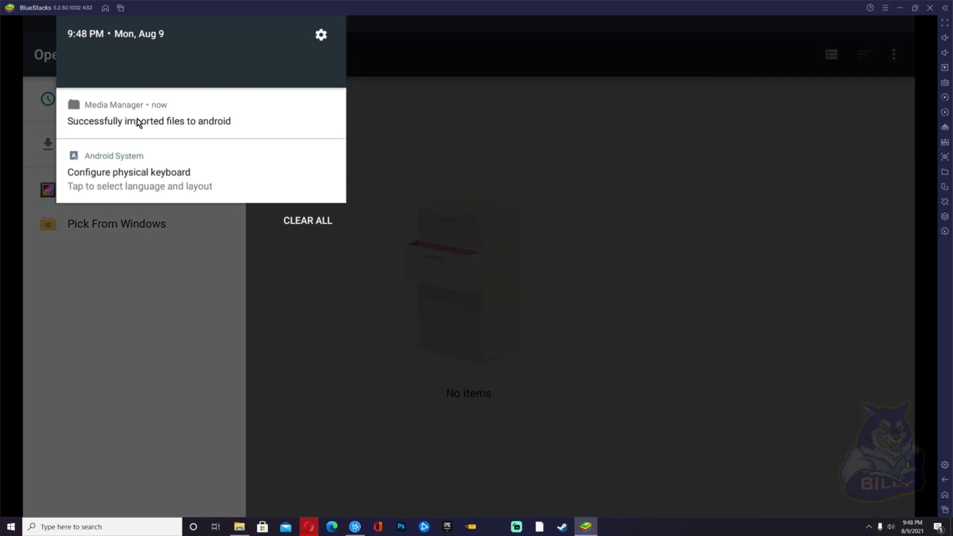
# Import maxresdefault.jpg from the Windows Captures folder into Media Manager.
pyautogui.click(137, 120)
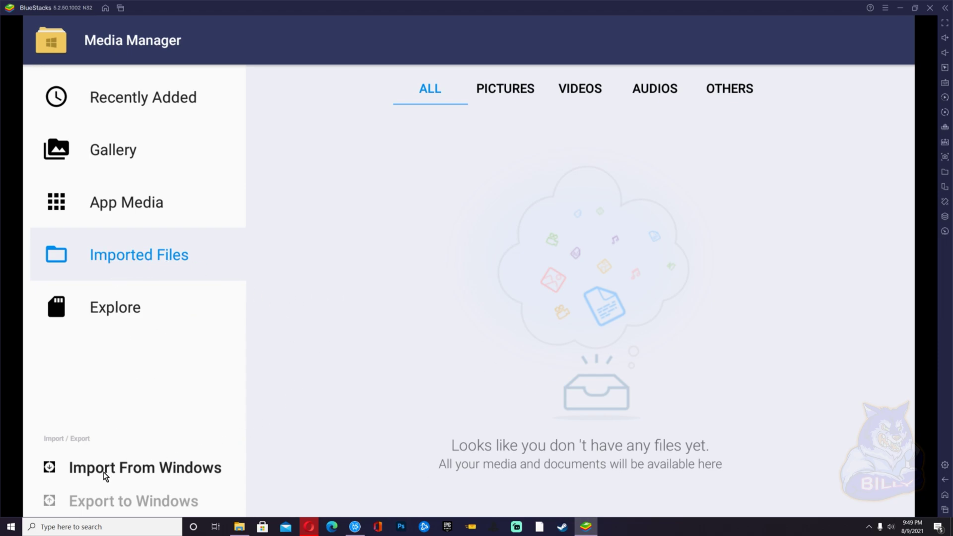
pyautogui.click(196, 474)
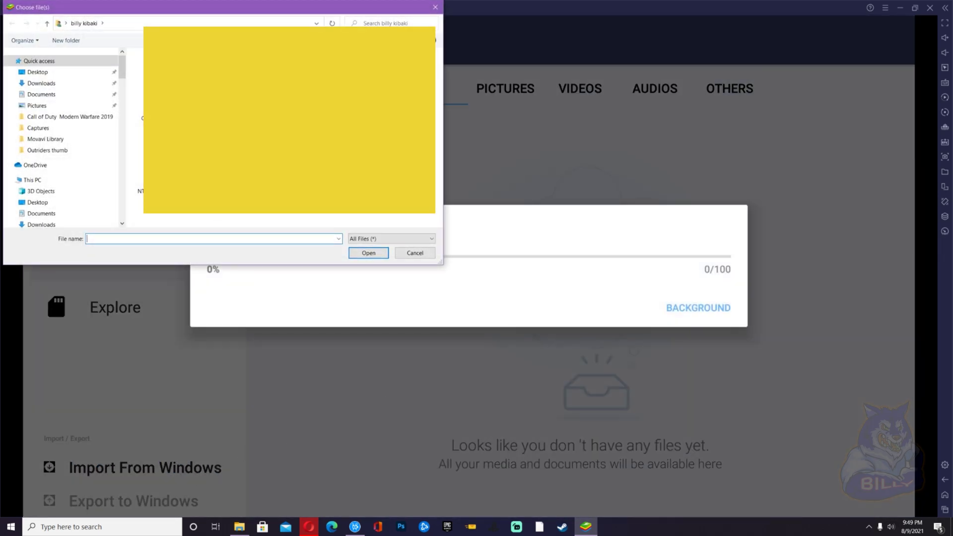
pyautogui.scroll(-1, 126, 66)
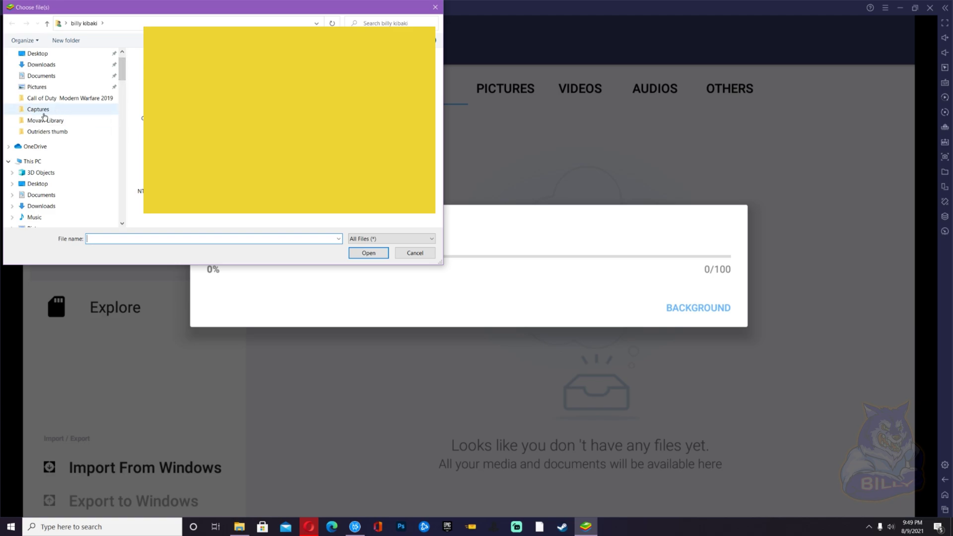
pyautogui.click(44, 112)
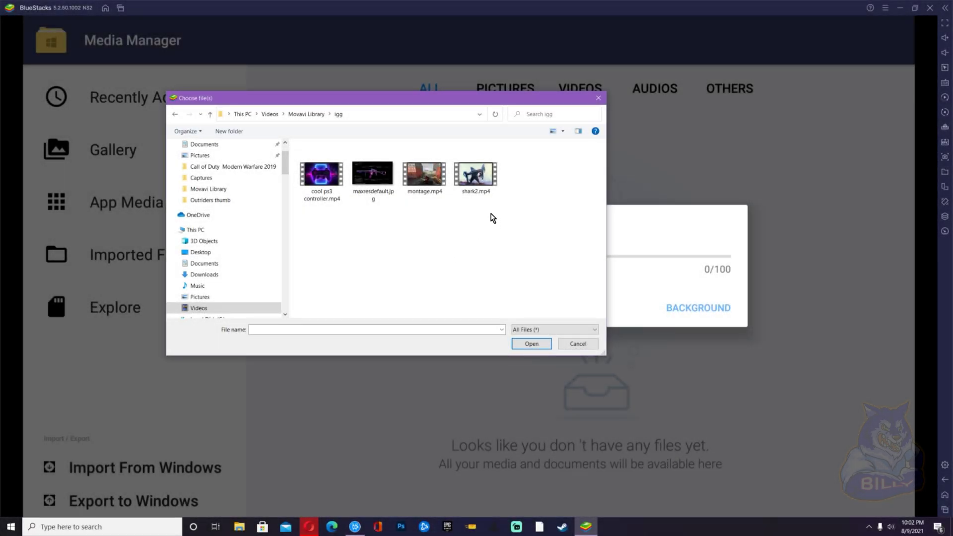
pyautogui.moveTo(490, 217)
pyautogui.mouseDown()
pyautogui.moveTo(326, 201)
pyautogui.moveTo(516, 224)
pyautogui.mouseUp()
pyautogui.click(371, 181)
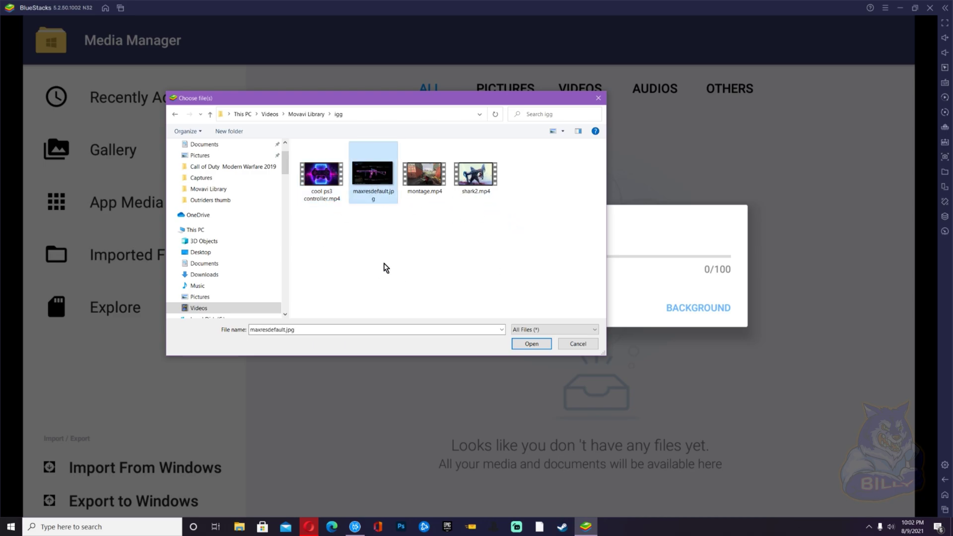
pyautogui.click(529, 347)
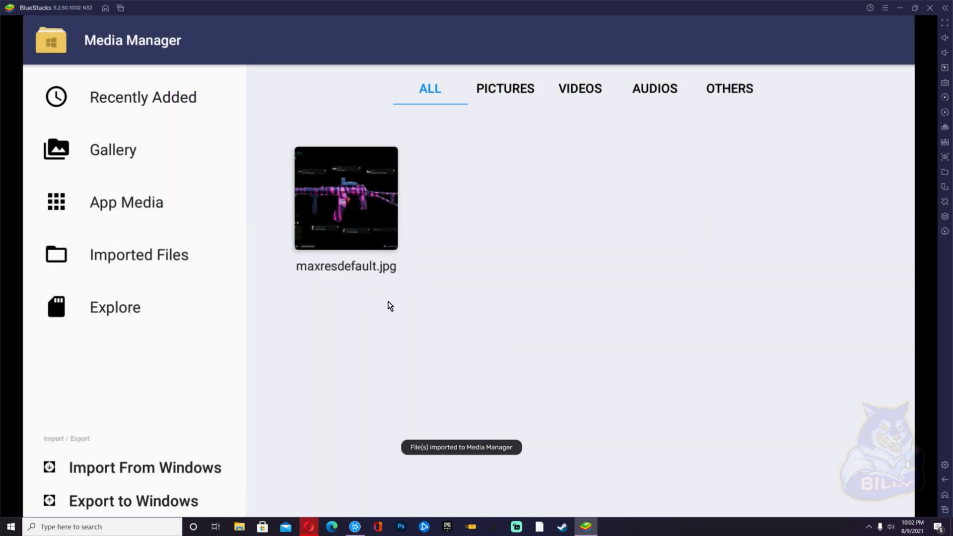
# Select the imported maxresdefault.jpg picture and bring up its Share sheet.
pyautogui.click(351, 217)
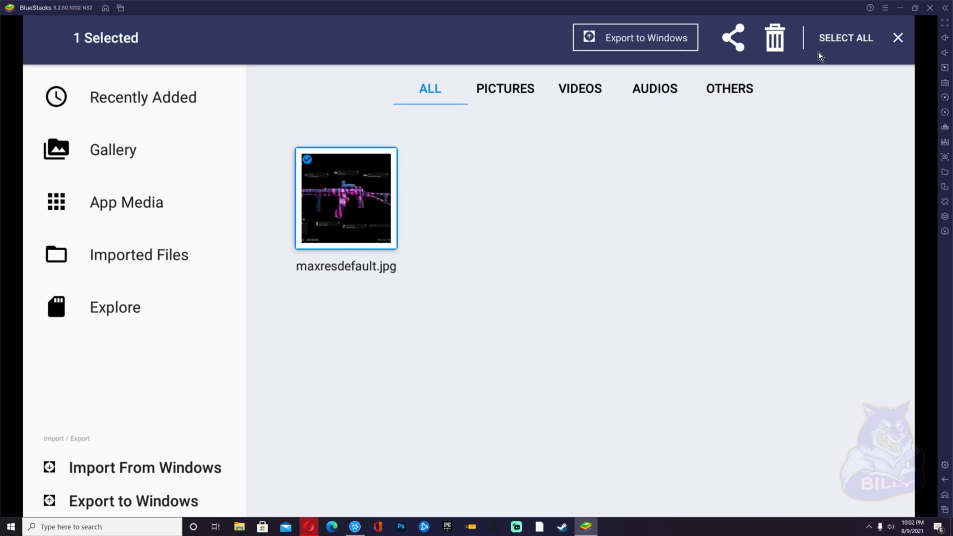
pyautogui.click(733, 39)
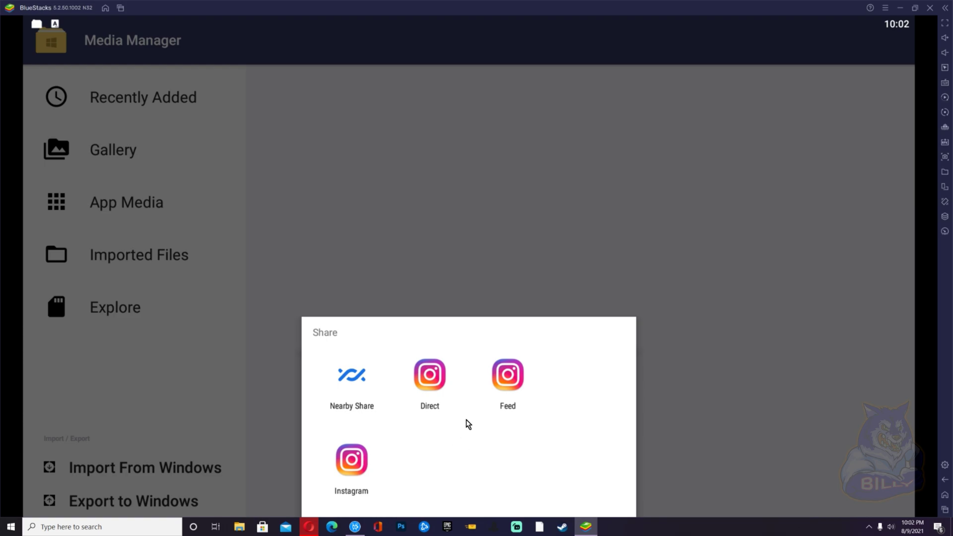
# Send the picture to Instagram Feed and expand it to fit the whole photo in the frame.
pyautogui.click(512, 384)
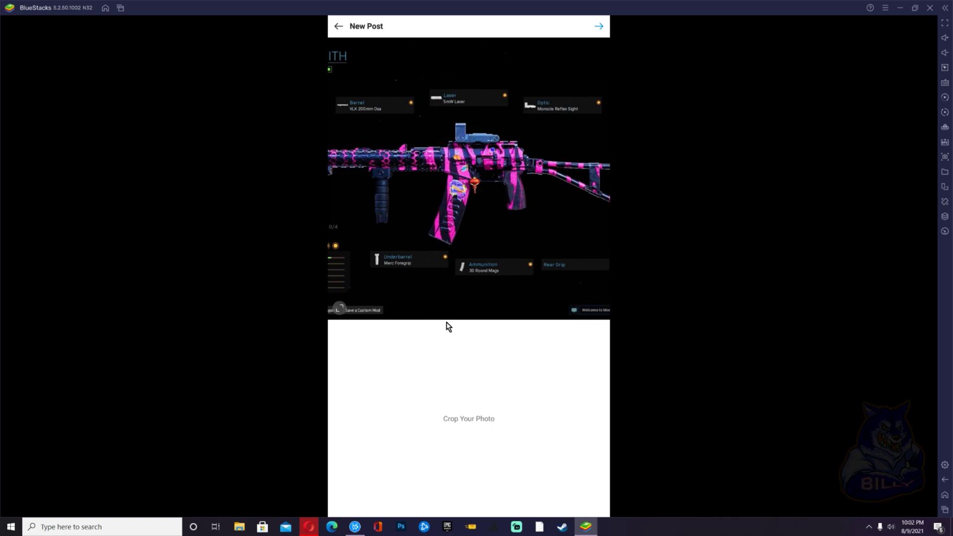
pyautogui.click(339, 308)
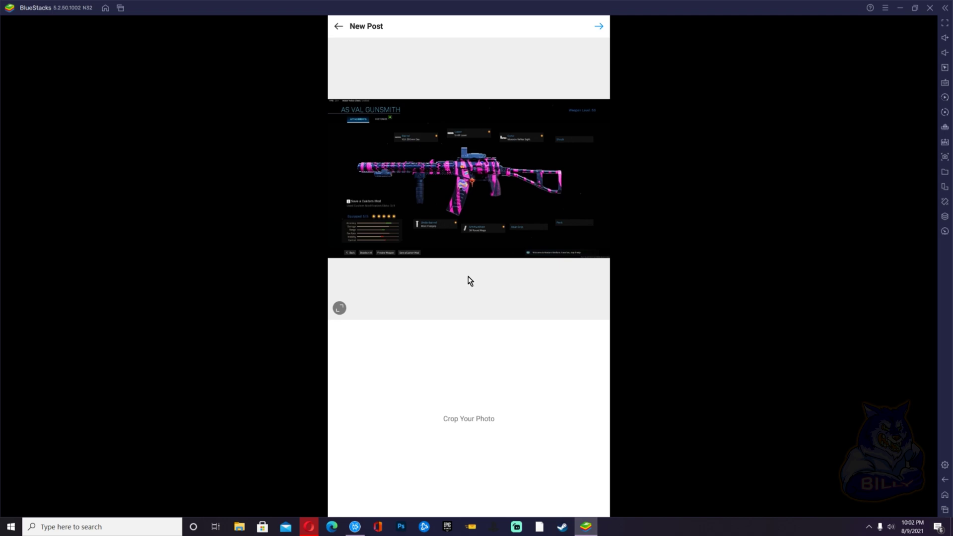
pyautogui.click(603, 28)
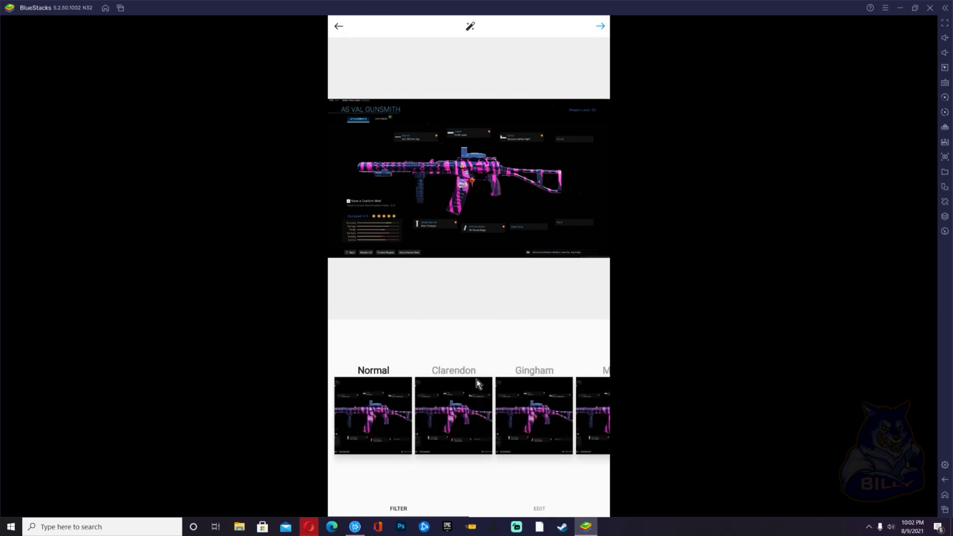
# Compare Normal and Gingham, then apply the Clarendon filter to the photo.
pyautogui.click(451, 418)
pyautogui.click(375, 424)
pyautogui.click(536, 430)
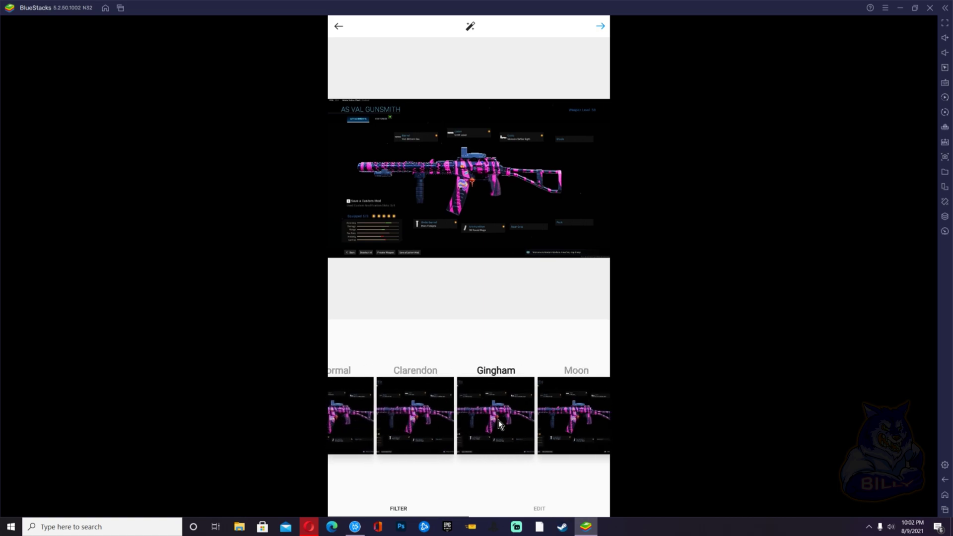
pyautogui.click(416, 427)
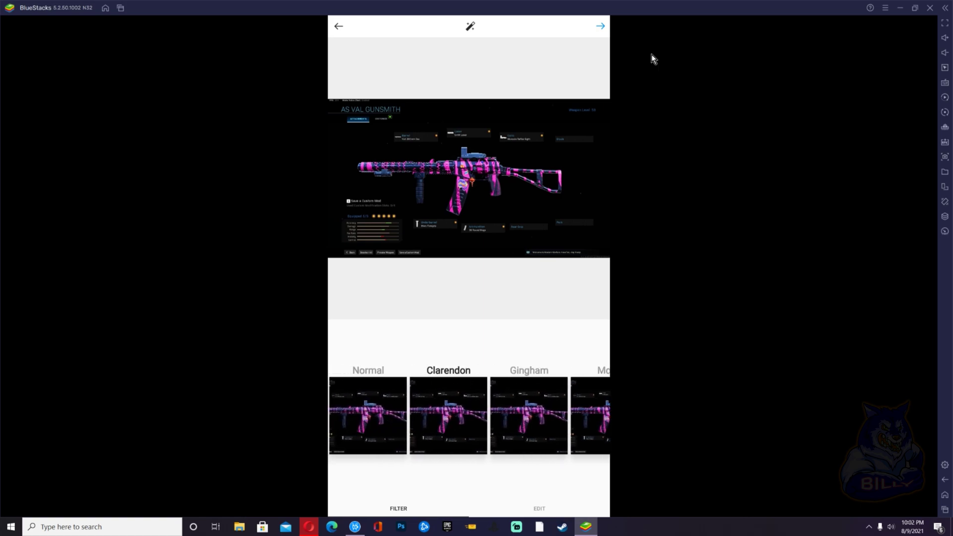
# Move to the caption screen and enter the caption '#MW #COD'.
pyautogui.click(601, 27)
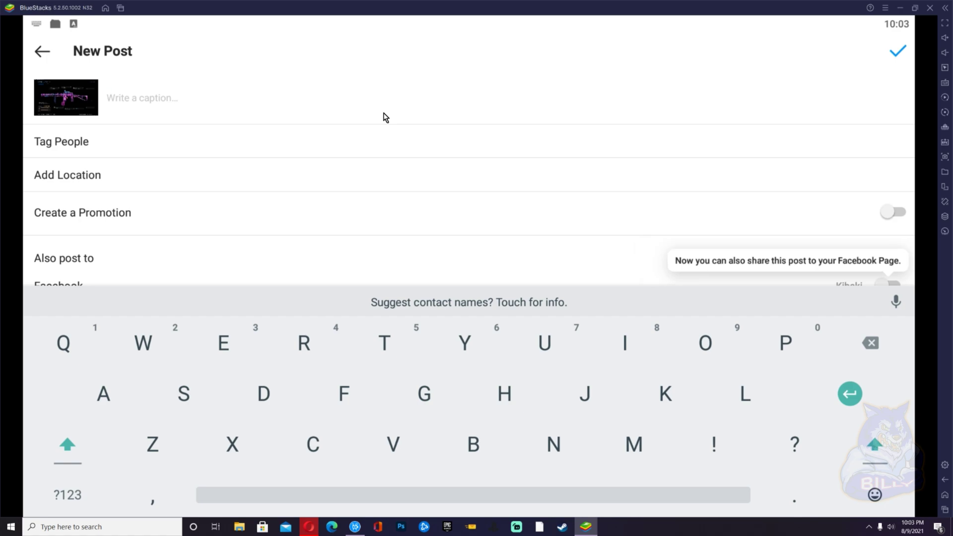
pyautogui.write('#')
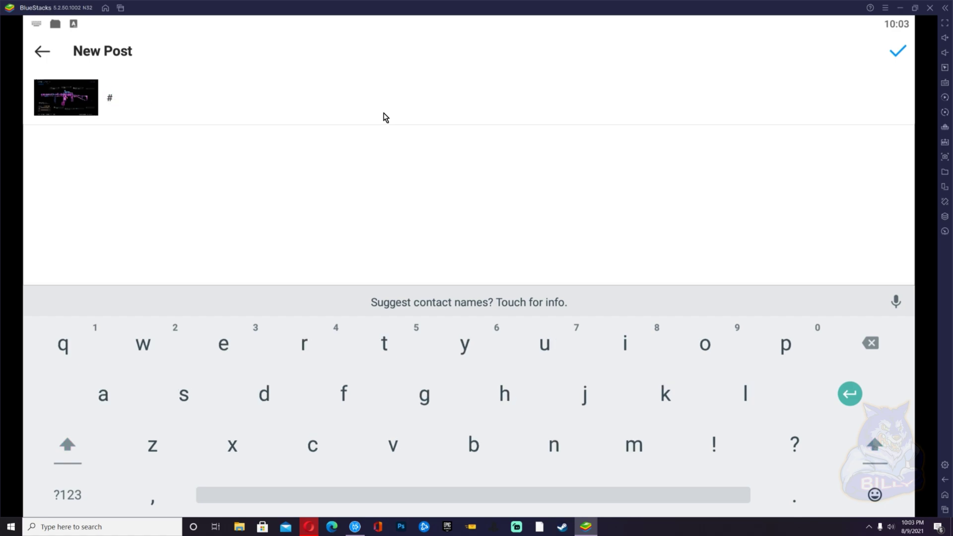
pyautogui.write('MW')
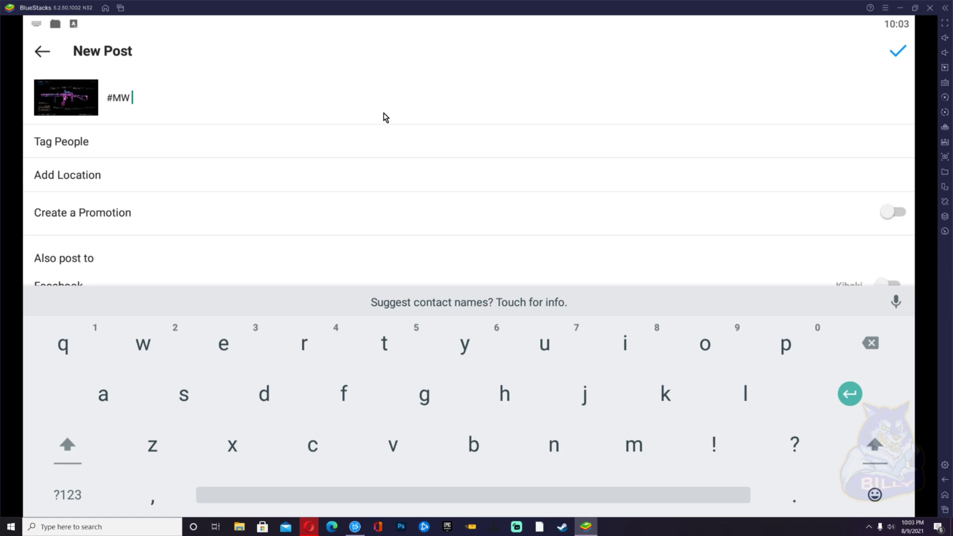
pyautogui.write(' #')
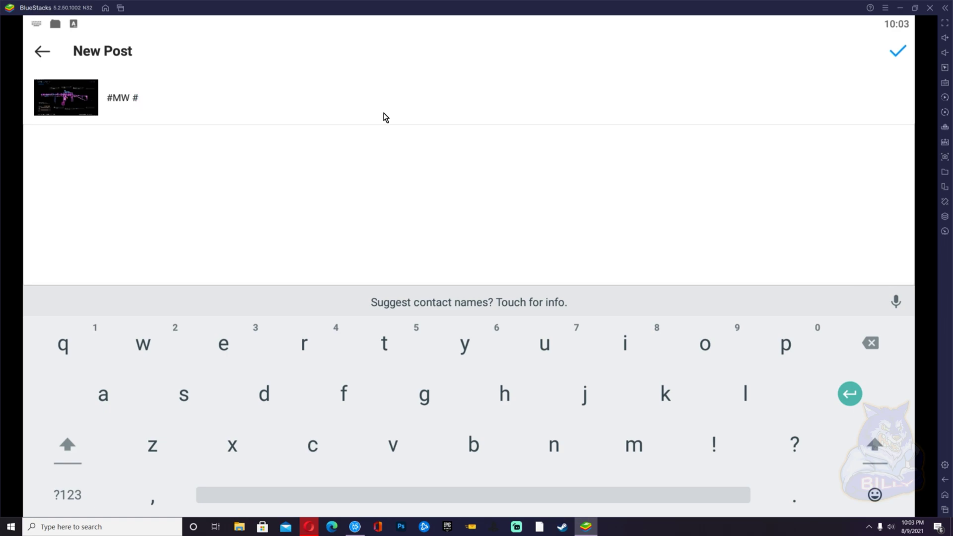
pyautogui.write('C')
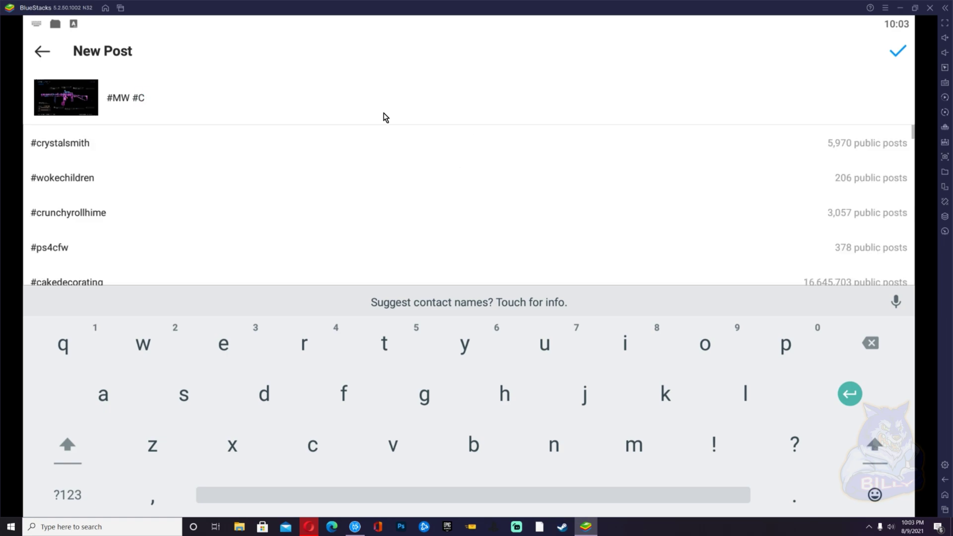
pyautogui.write('OD')
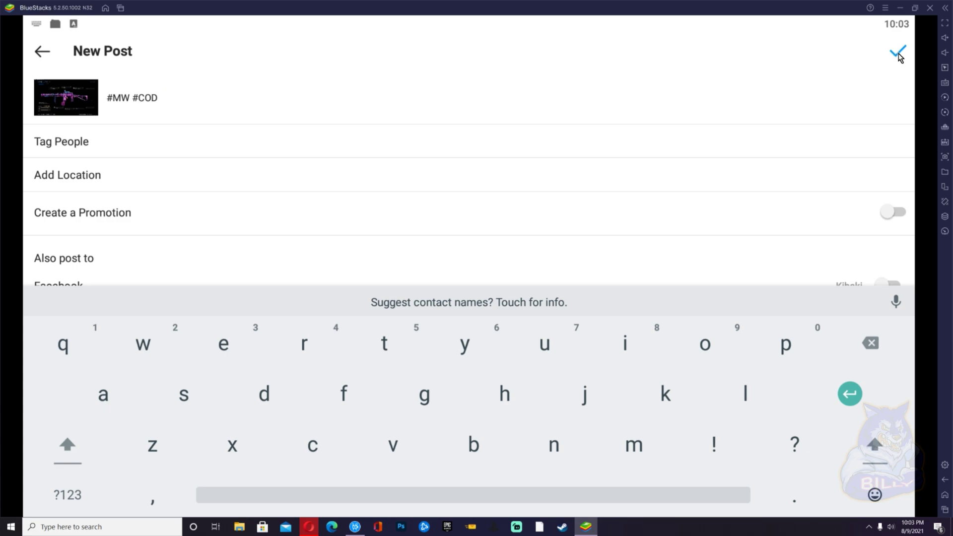
# Publish the captioned photo to the Instagram feed.
pyautogui.click(899, 53)
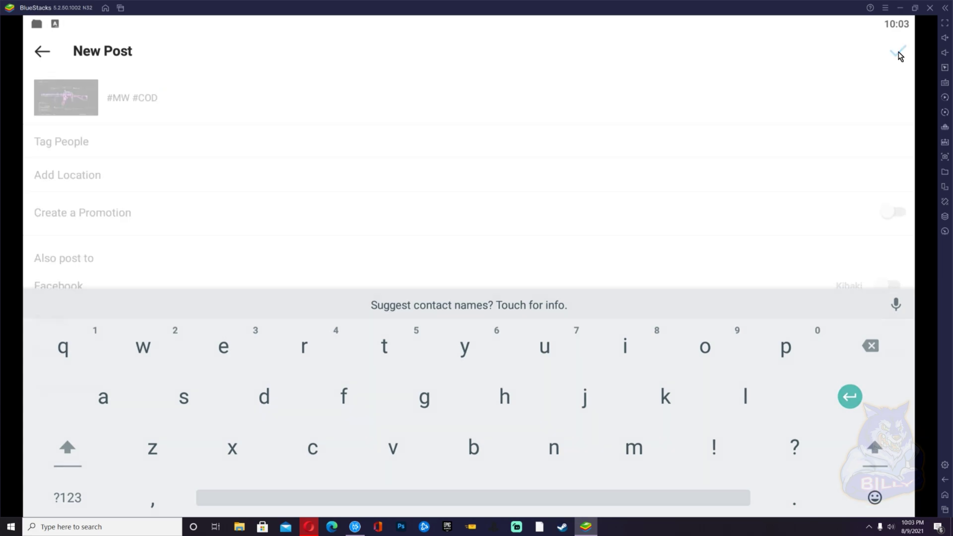